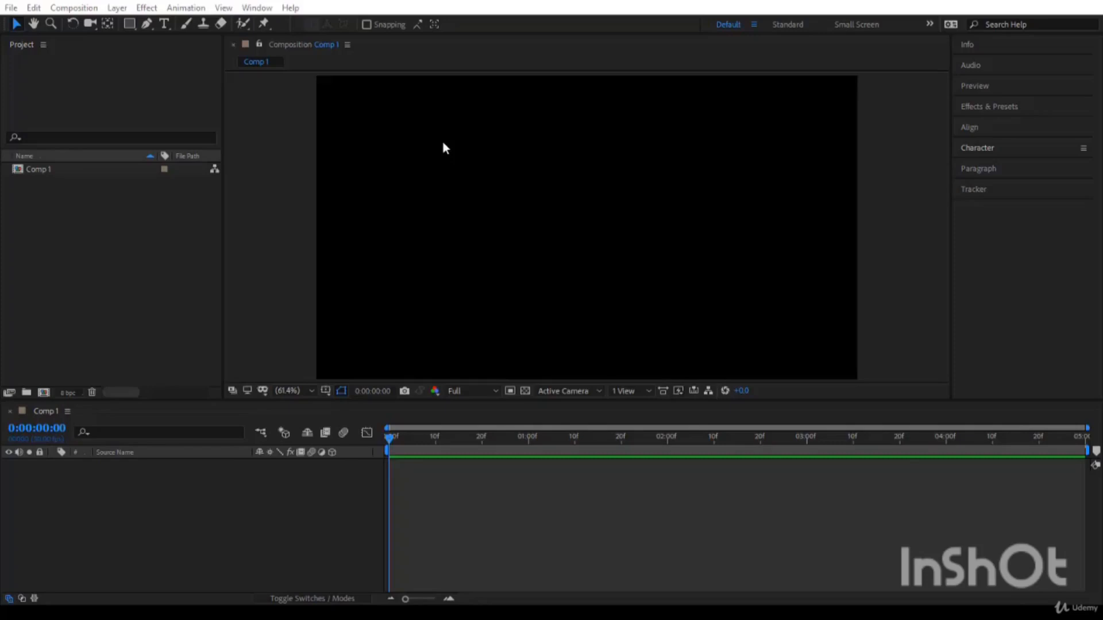
Enable Default Spatial Interpolation to Linear in the General preferences and apply the change.
{"action": "left_click", "coordinate": [295, 191]}
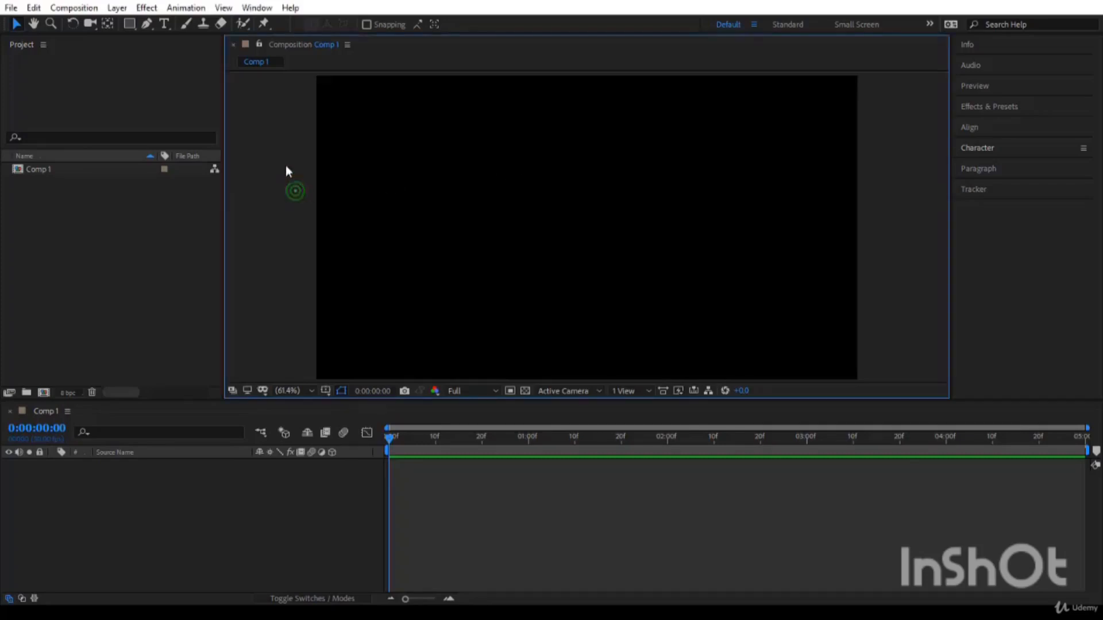
{"action": "left_click", "coordinate": [34, 8]}
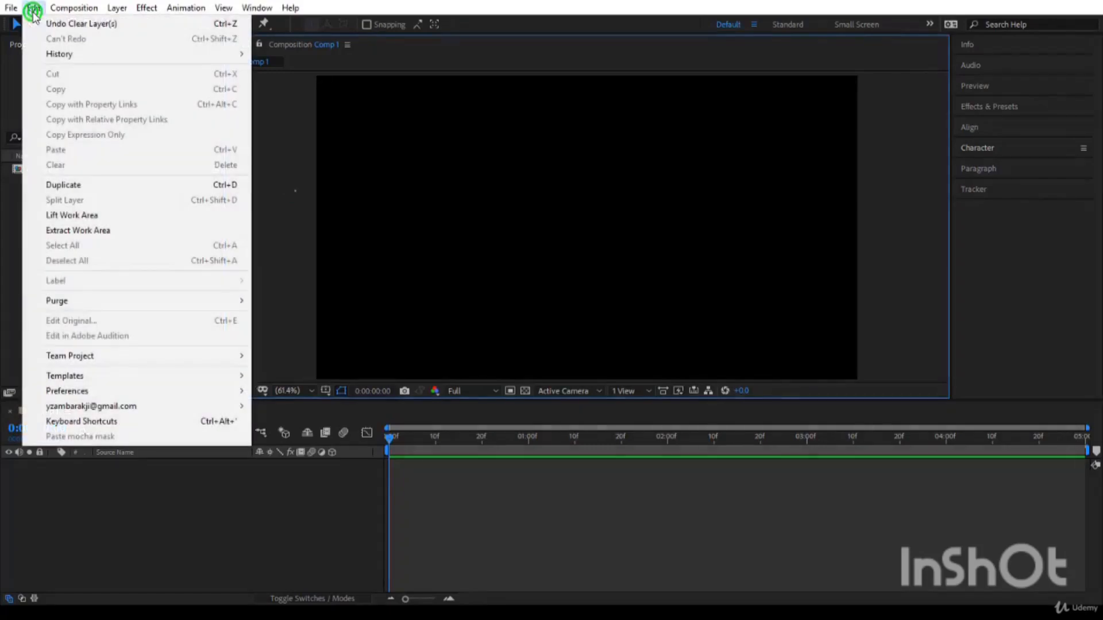
{"action": "mouse_move", "coordinate": [75, 390]}
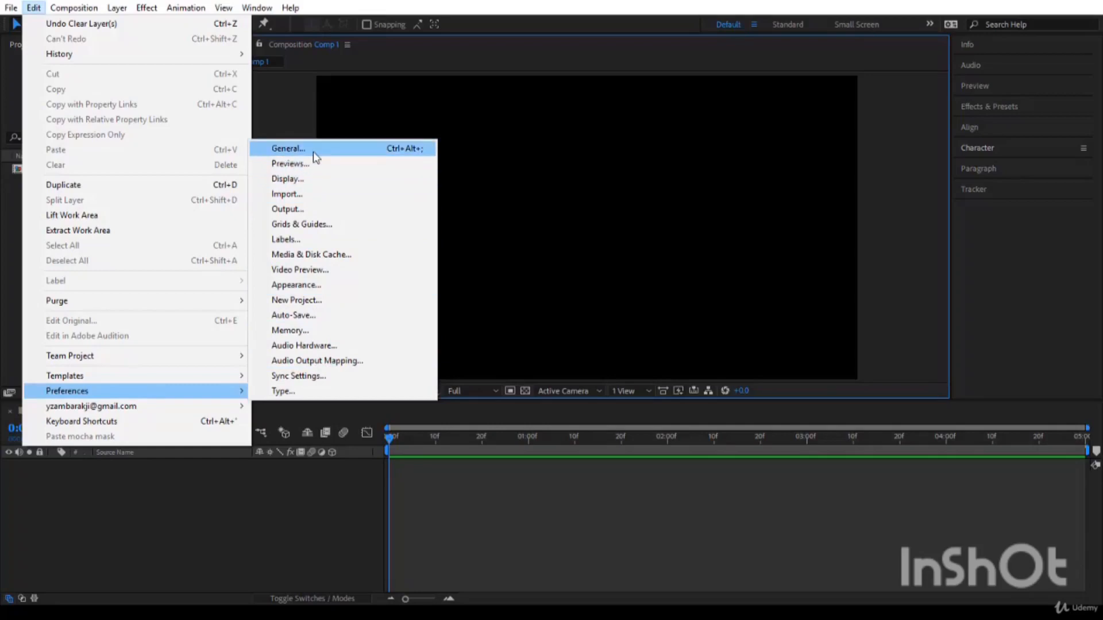
{"action": "left_click", "coordinate": [315, 150]}
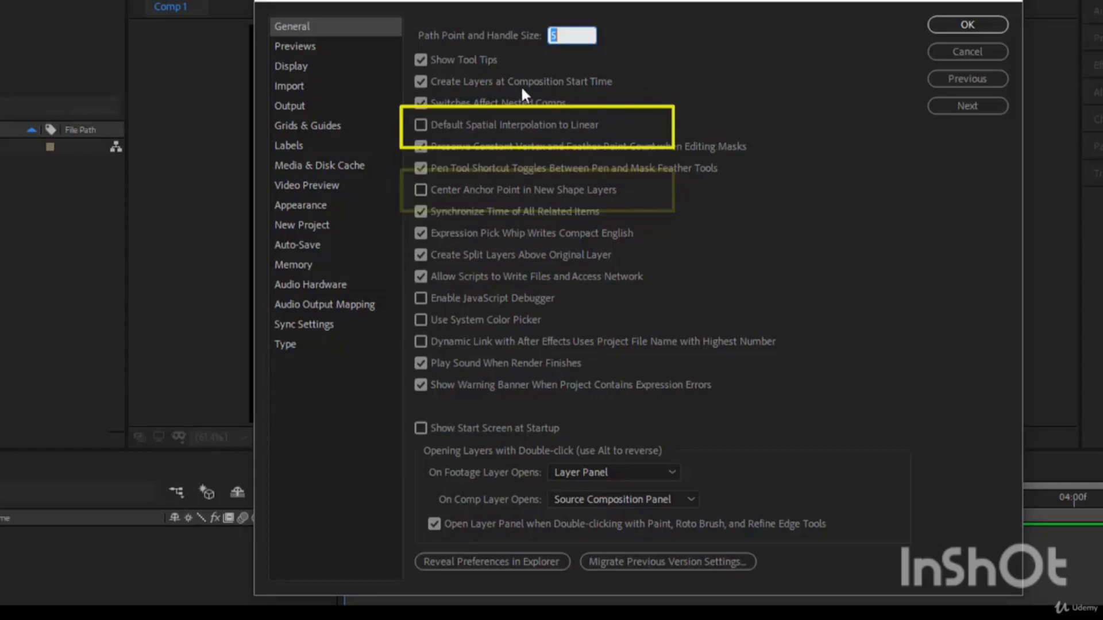
{"action": "left_click", "coordinate": [443, 118]}
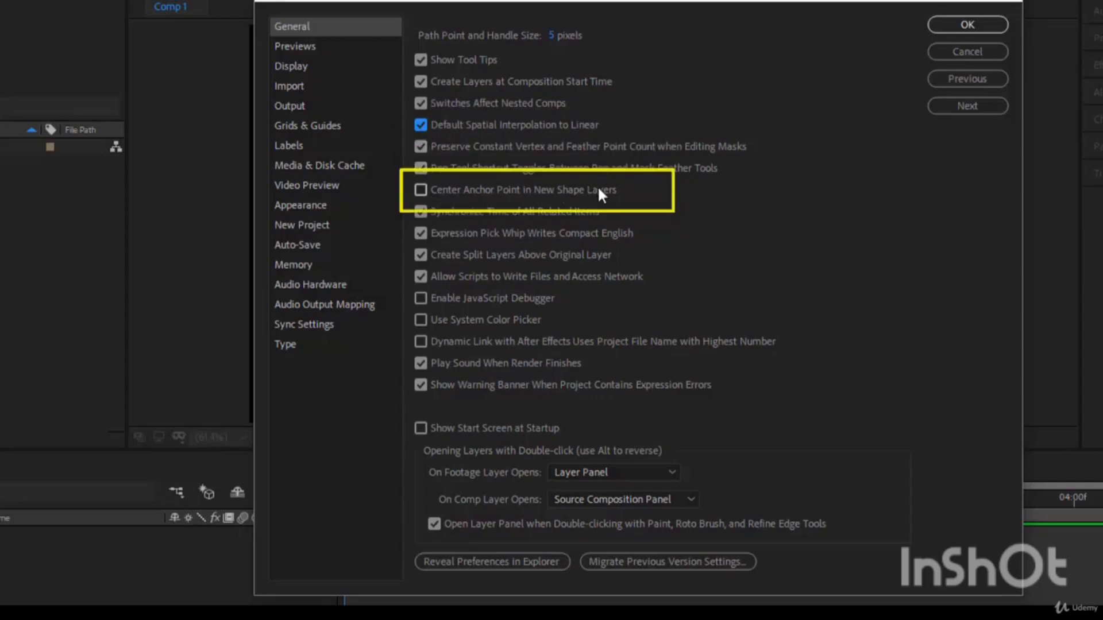
{"action": "left_click", "coordinate": [964, 26]}
{"action": "left_click", "coordinate": [970, 26]}
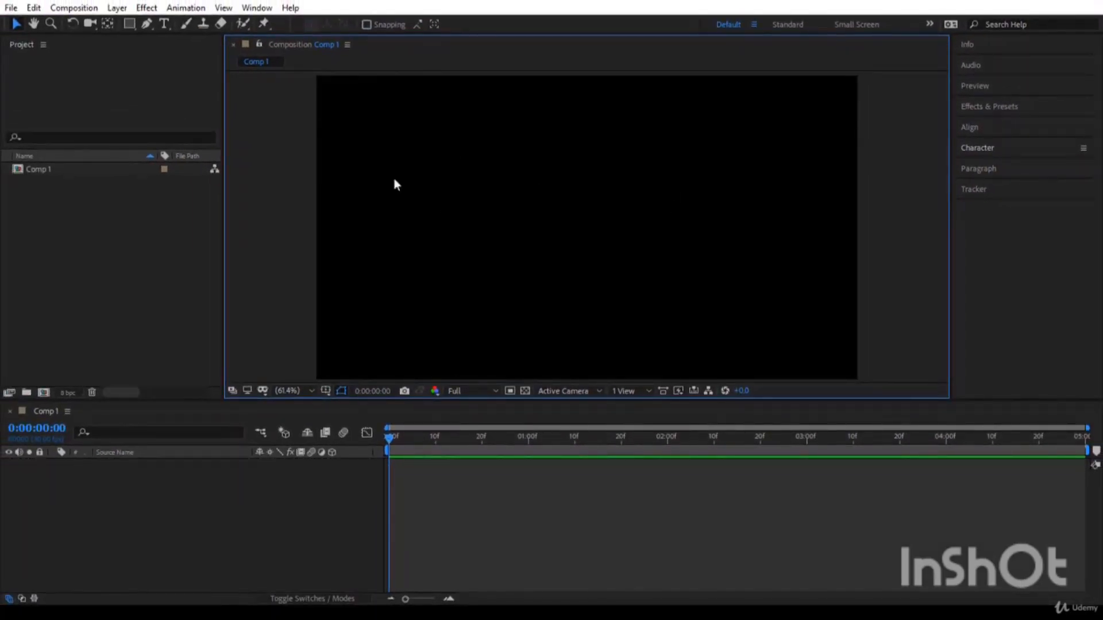
Draw a square shape in the left half of the composition with the Rectangle tool.
{"action": "left_click", "coordinate": [129, 24]}
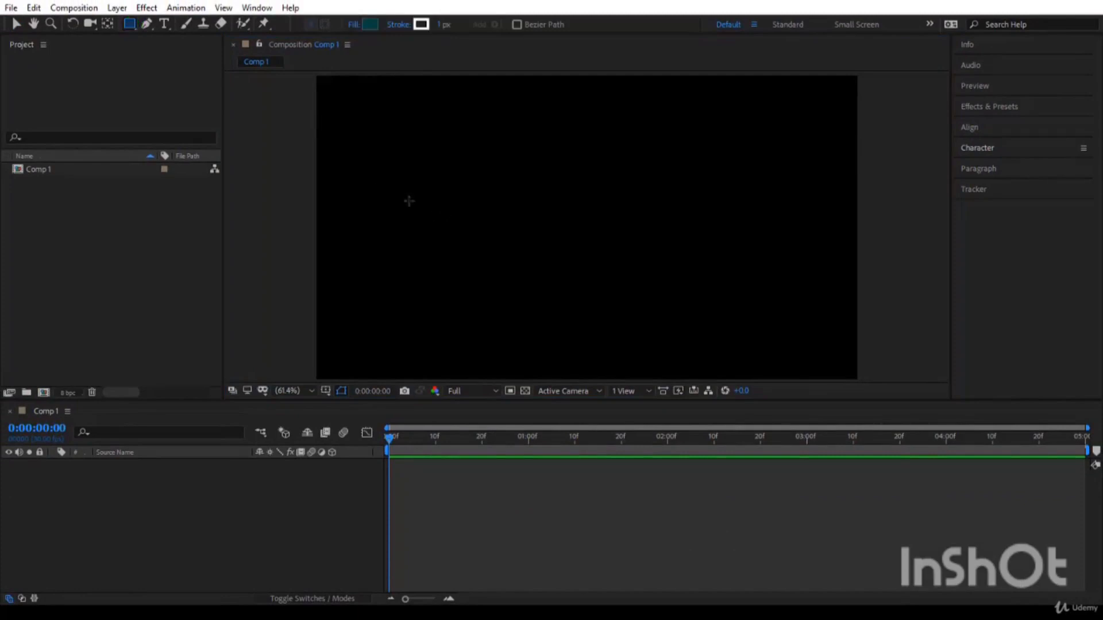
{"action": "left_click_drag", "start_coordinate": [384, 154], "coordinate": [501, 269]}
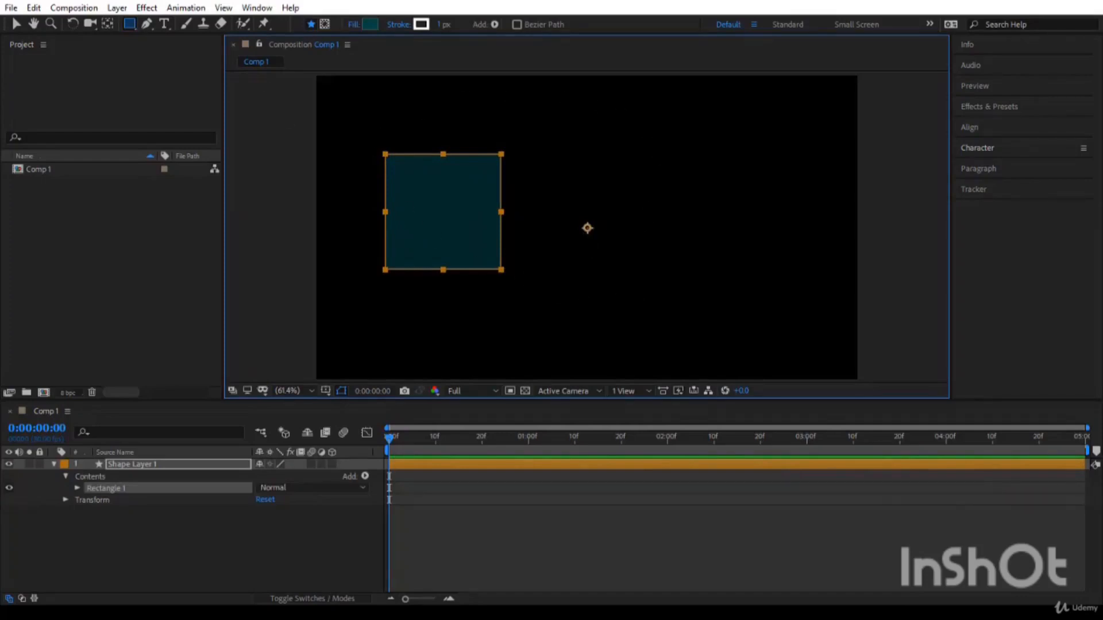
Try rotating and scaling the square's layer around its anchor point at the composition centre.
{"action": "left_click", "coordinate": [77, 24]}
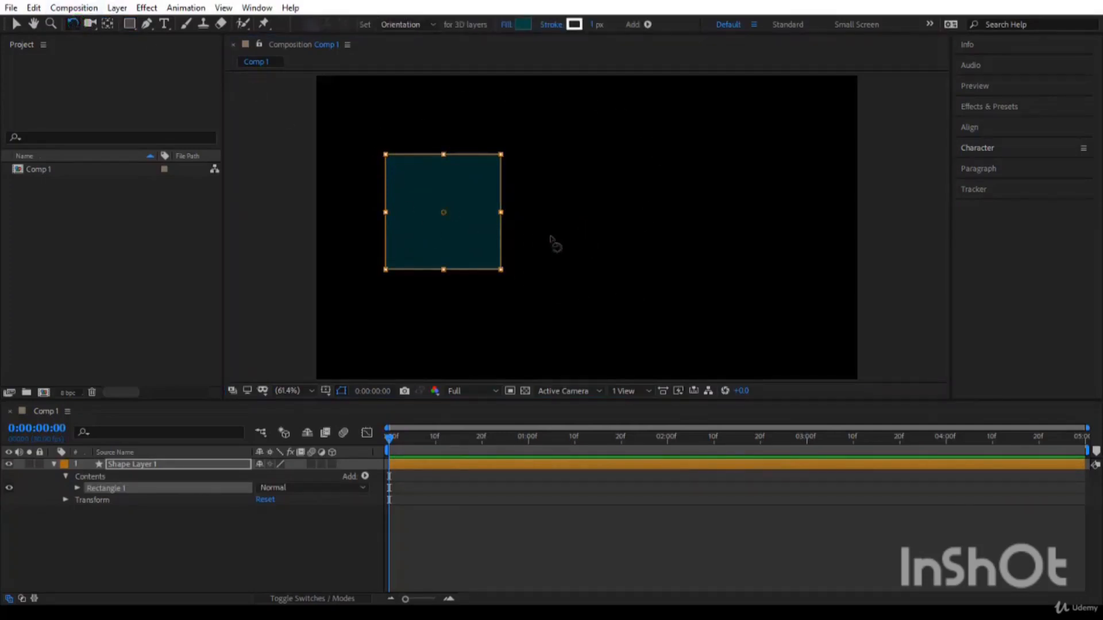
{"action": "left_click", "coordinate": [198, 463]}
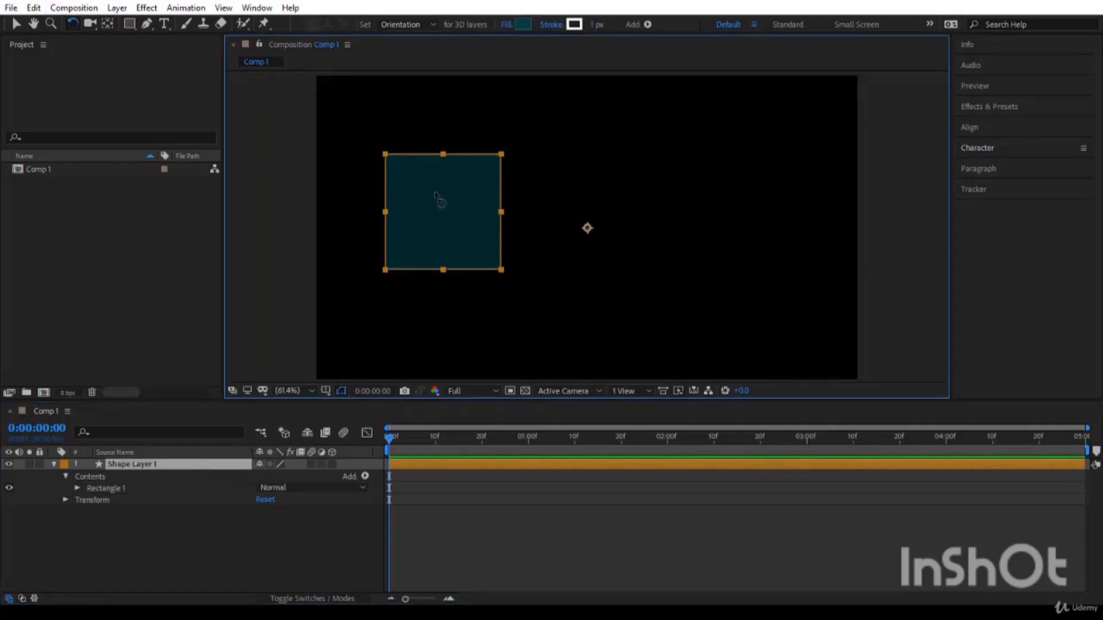
{"action": "left_click_drag", "start_coordinate": [439, 197], "coordinate": [534, 223]}
{"action": "left_click", "coordinate": [16, 24]}
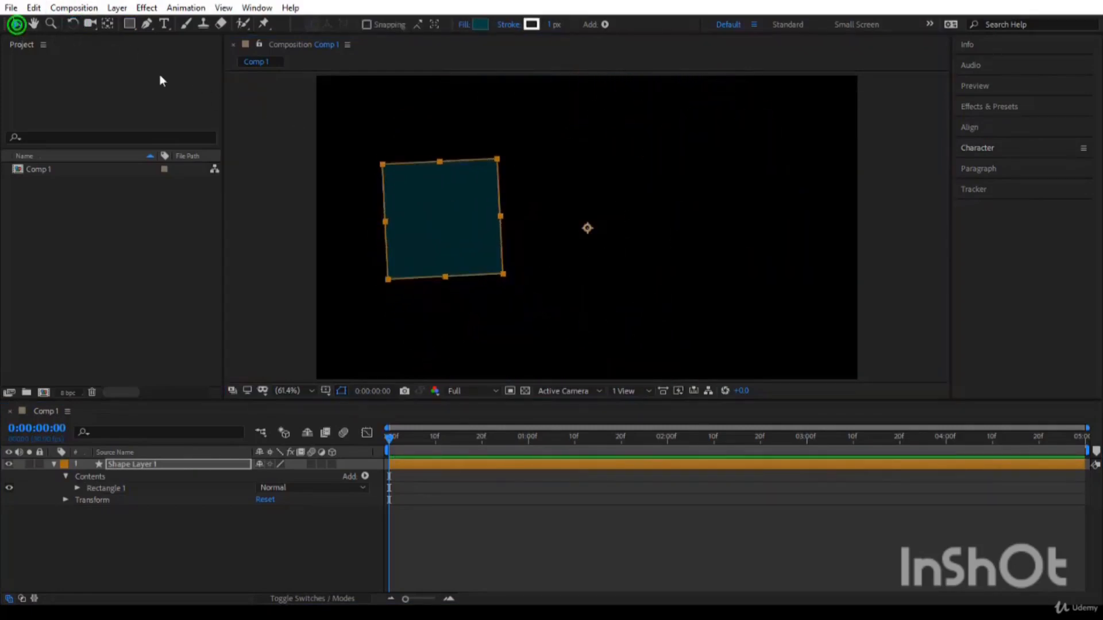
{"action": "left_click_drag", "start_coordinate": [387, 278], "coordinate": [433, 288]}
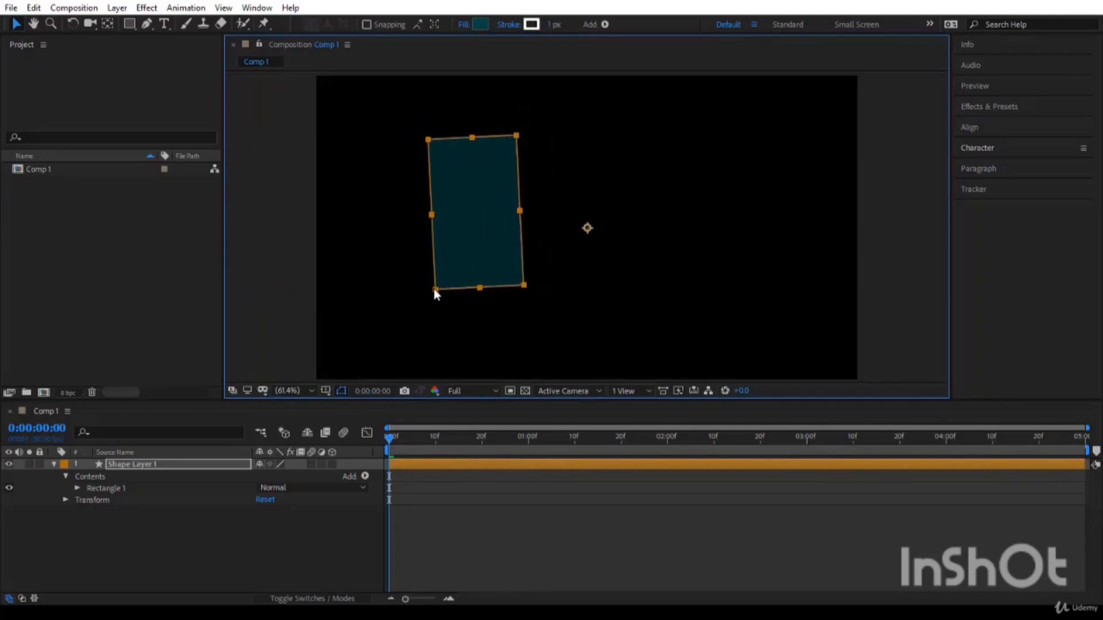
{"action": "left_click_drag", "start_coordinate": [503, 284], "coordinate": [503, 277]}
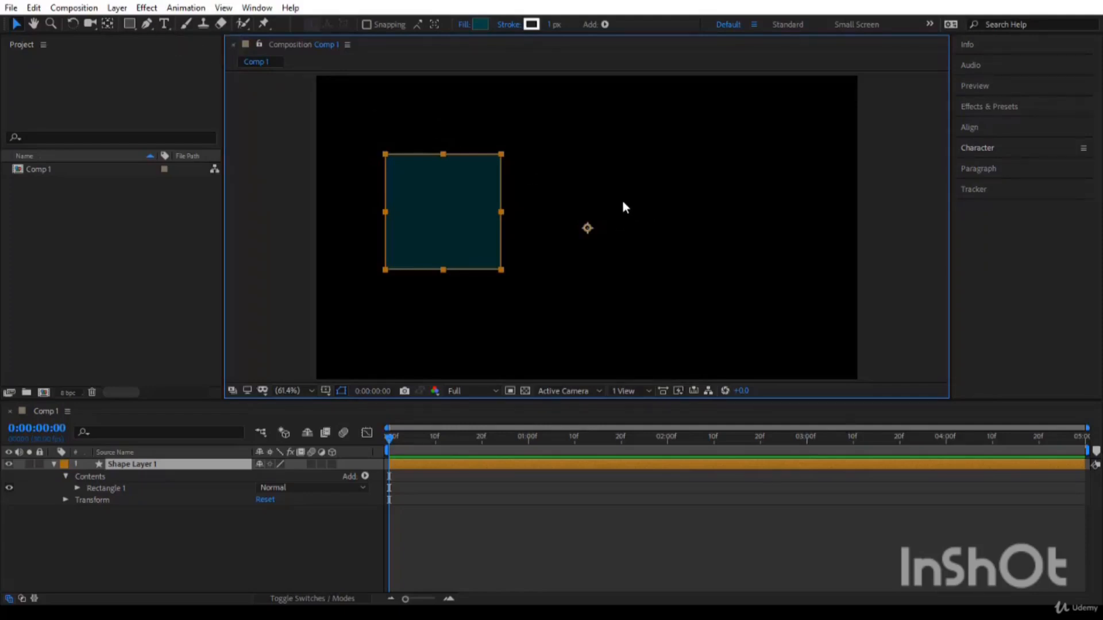
Enable snapping and move the anchor point of Shape Layer 1 to the centre of the square.
{"action": "key", "text": "y"}
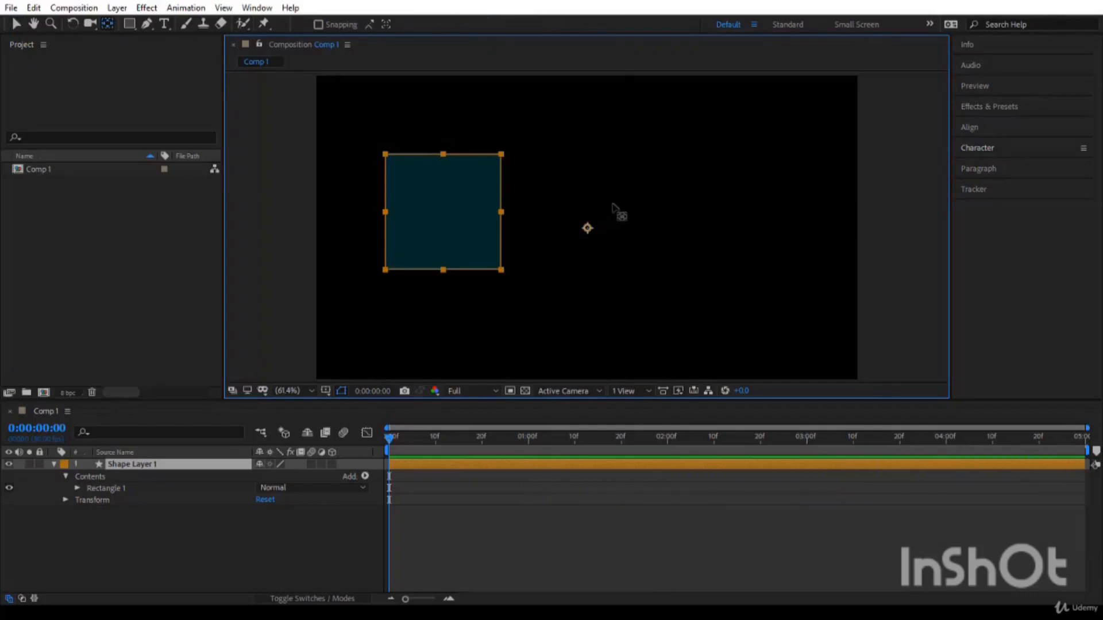
{"action": "left_click_drag", "start_coordinate": [587, 230], "coordinate": [439, 224]}
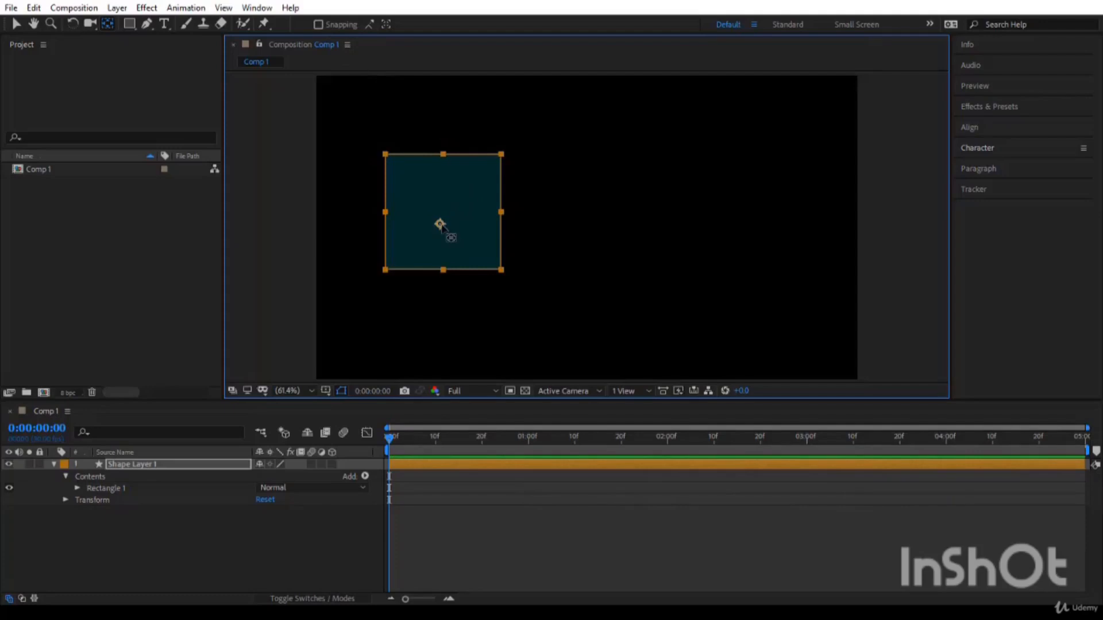
{"action": "mouse_move", "coordinate": [440, 224]}
{"action": "left_mouse_down"}
{"action": "mouse_move", "coordinate": [443, 213]}
{"action": "mouse_move", "coordinate": [385, 152]}
{"action": "mouse_move", "coordinate": [460, 163]}
{"action": "mouse_move", "coordinate": [440, 195]}
{"action": "mouse_move", "coordinate": [443, 180]}
{"action": "mouse_move", "coordinate": [446, 250]}
{"action": "mouse_move", "coordinate": [411, 229]}
{"action": "mouse_move", "coordinate": [493, 216]}
{"action": "mouse_move", "coordinate": [450, 222]}
{"action": "left_mouse_up"}
{"action": "left_click", "coordinate": [327, 25]}
{"action": "key", "text": "v"}
Rotate the square slightly around its centred anchor point and delete its shape layer.
{"action": "left_click", "coordinate": [72, 23]}
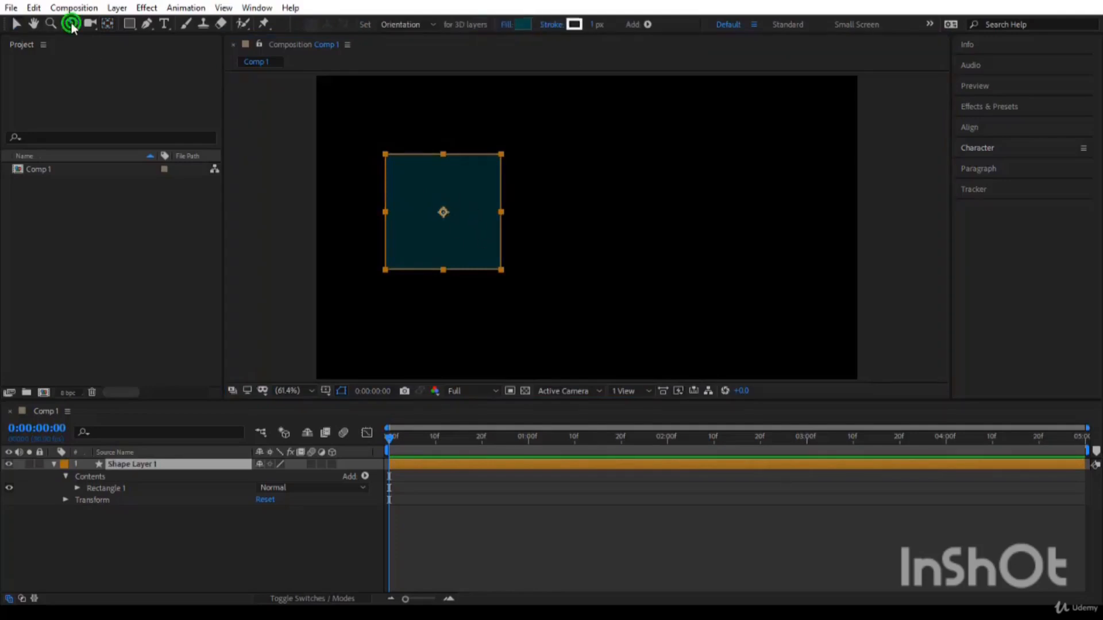
{"action": "left_click_drag", "start_coordinate": [482, 232], "coordinate": [547, 264]}
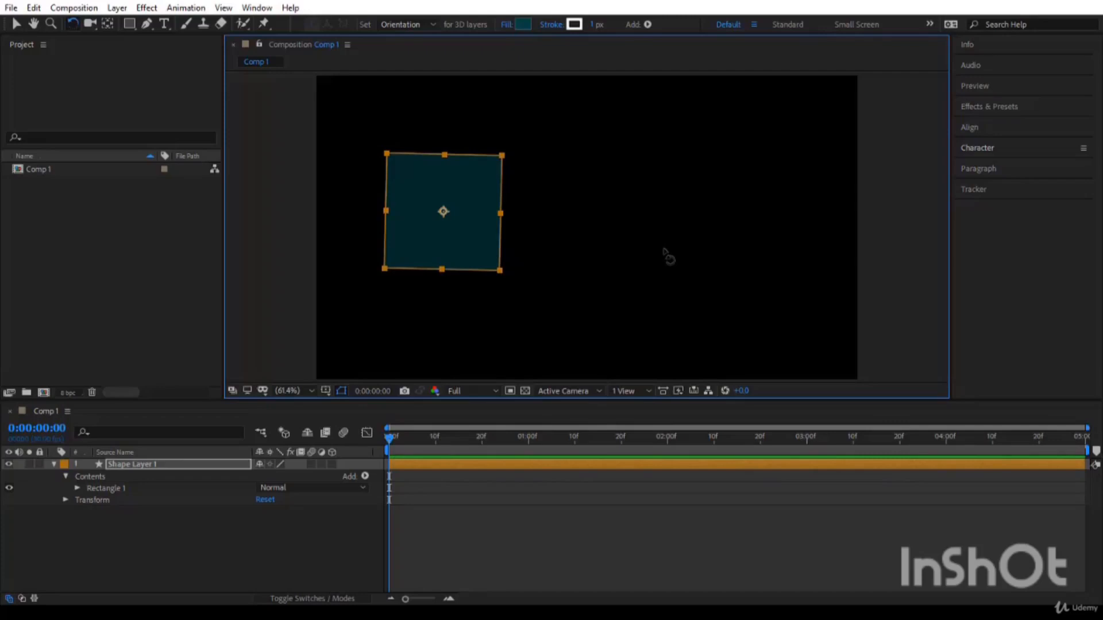
{"action": "left_click", "coordinate": [179, 467]}
{"action": "key", "text": "Delete"}
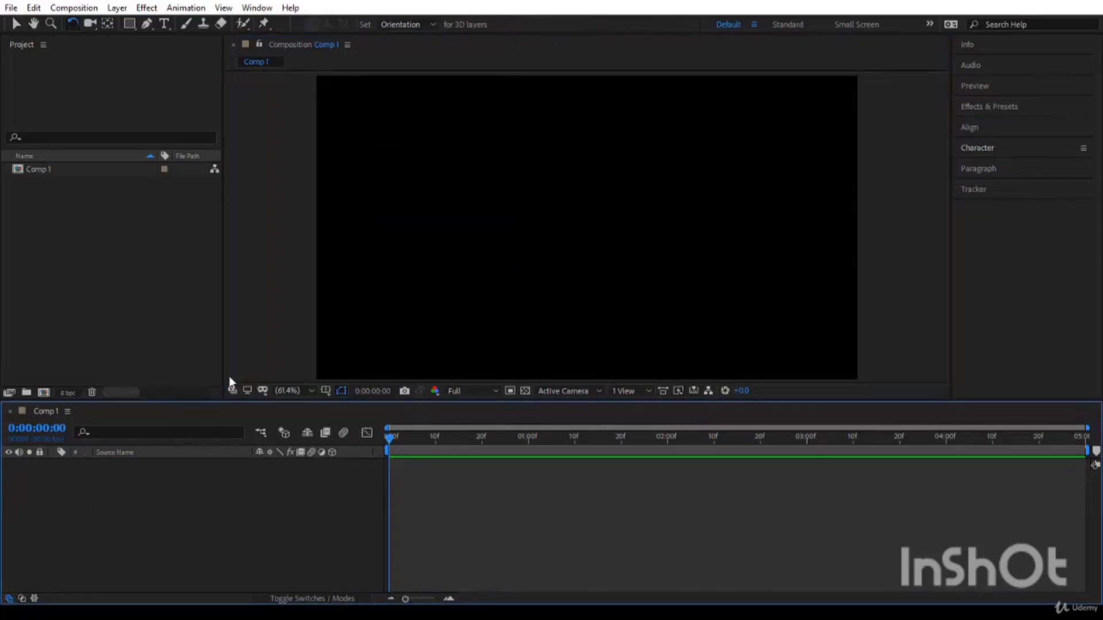
Enable Center Anchor Point in New Shape Layers in the General preferences and apply the change.
{"action": "left_click", "coordinate": [34, 8]}
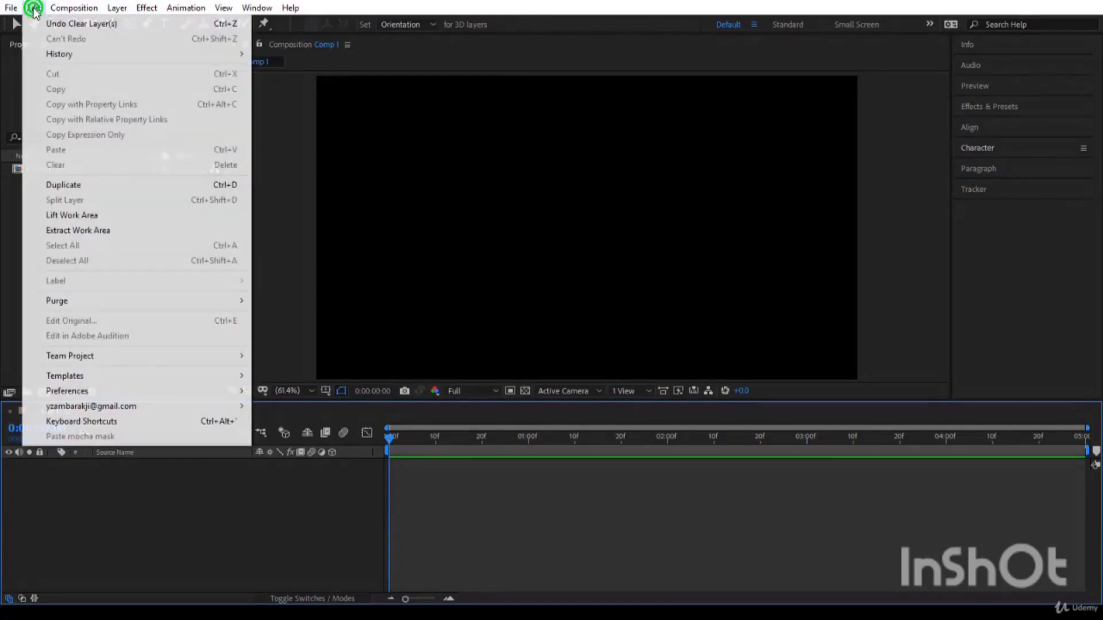
{"action": "mouse_move", "coordinate": [138, 395]}
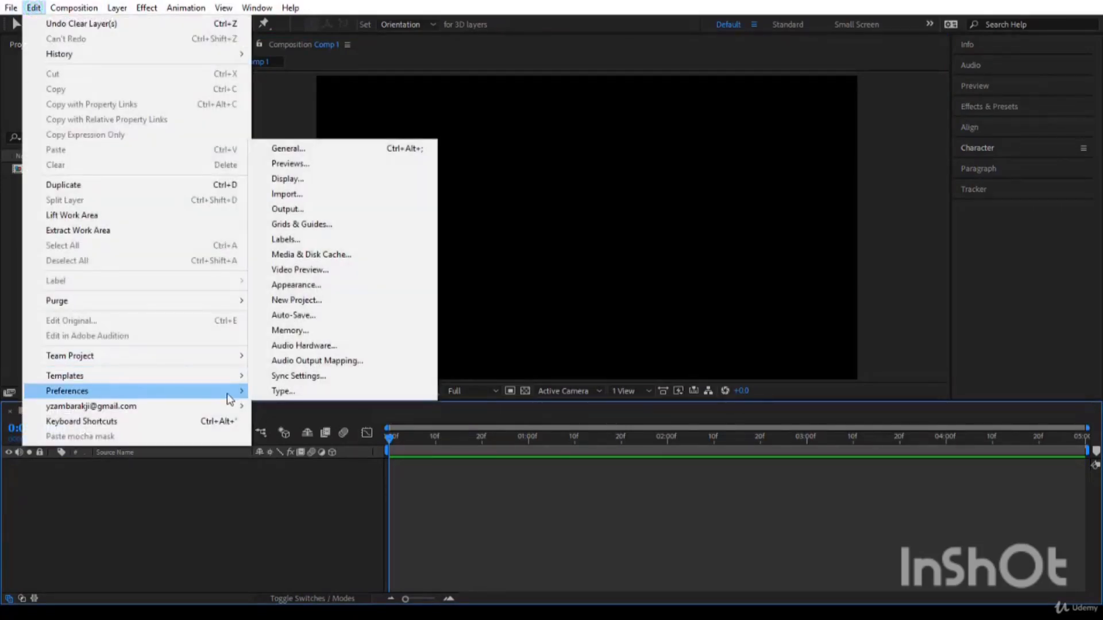
{"action": "left_click", "coordinate": [323, 151]}
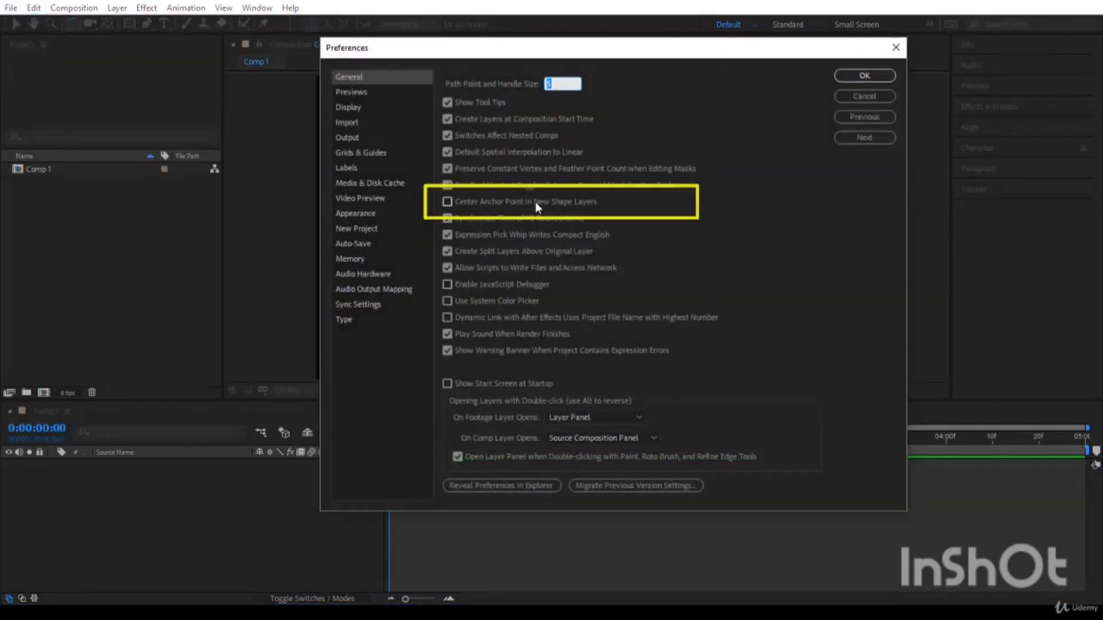
{"action": "left_click", "coordinate": [447, 203]}
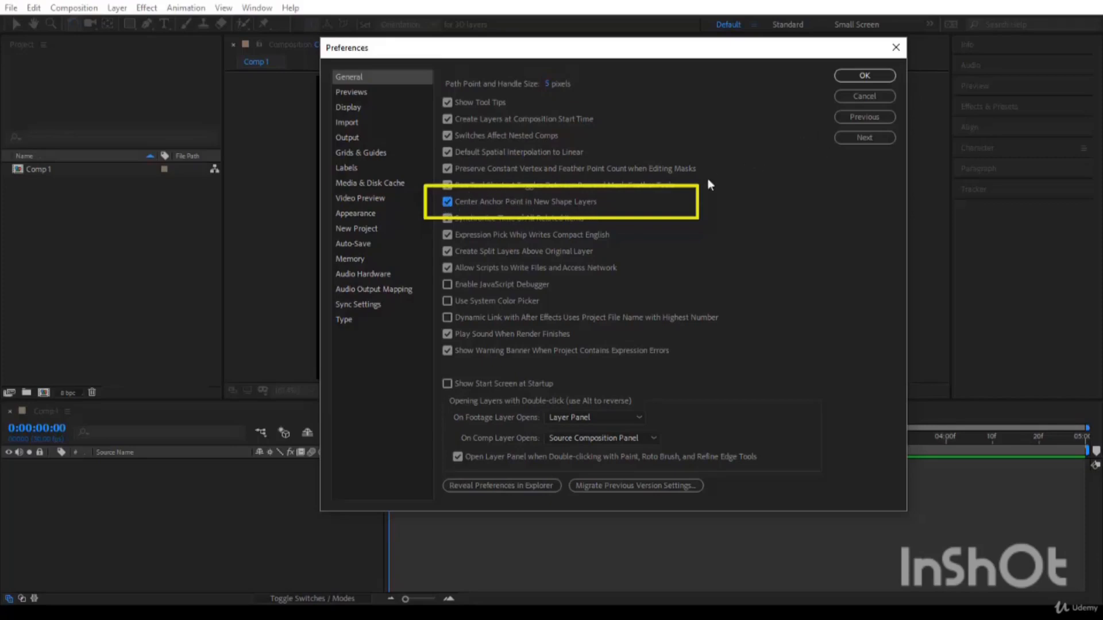
{"action": "left_click", "coordinate": [863, 76]}
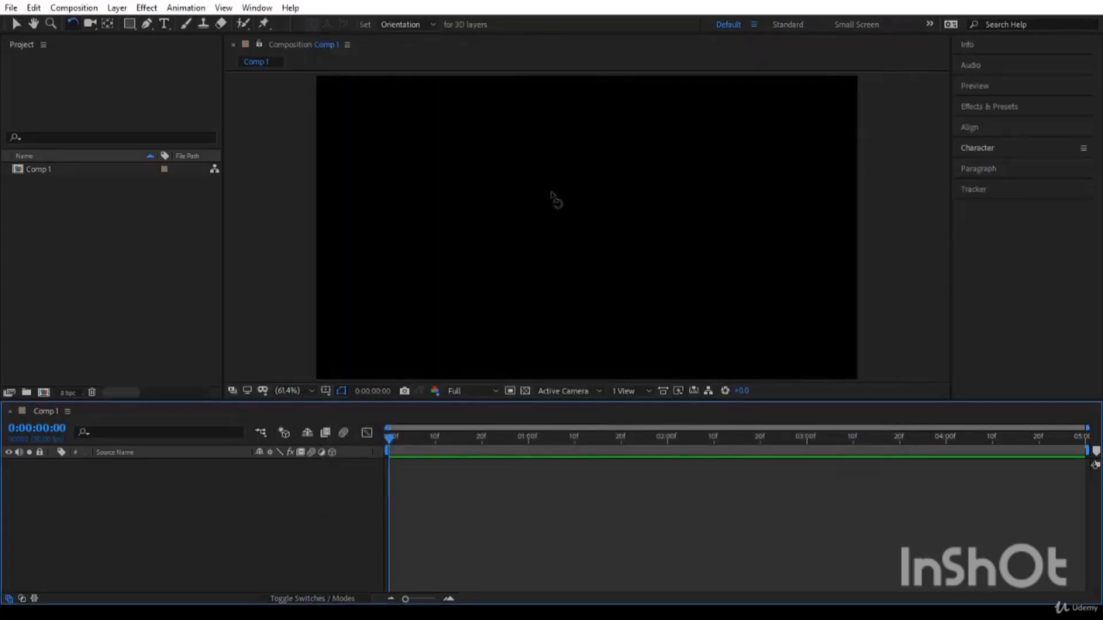
Draw a new square with a centred anchor point in the left half of the empty composition.
{"action": "left_click", "coordinate": [128, 23]}
{"action": "left_click_drag", "start_coordinate": [400, 155], "coordinate": [517, 267]}
{"action": "key", "text": "ctrl+alt+Home"}
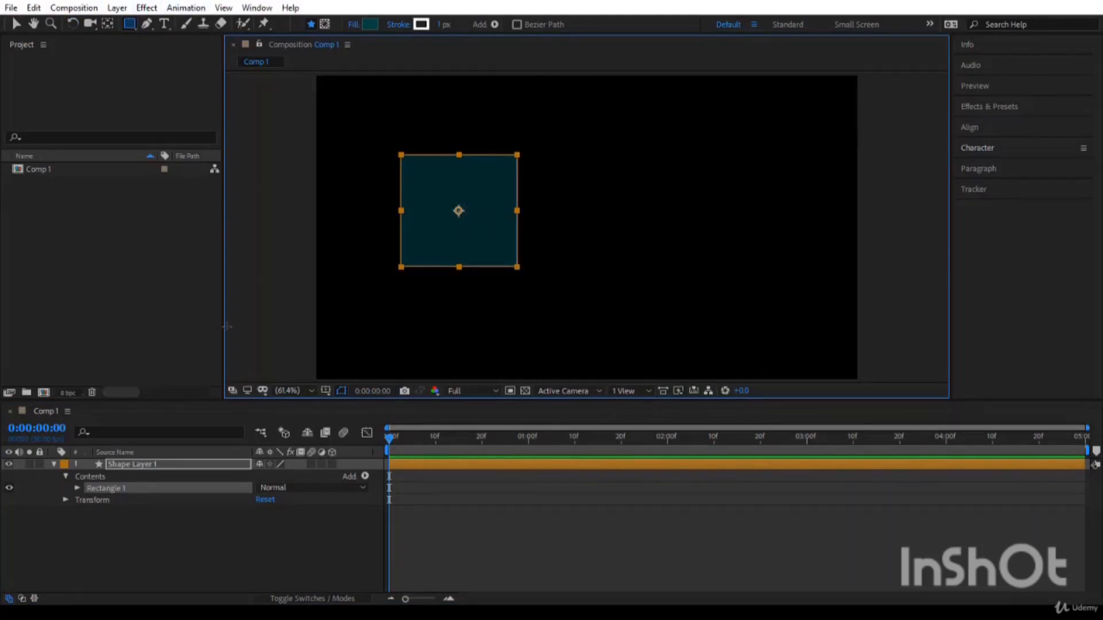
Deselect the square and draw a slightly tilted pentagon on its own layer in the composition's upper right area.
{"action": "left_click", "coordinate": [270, 200]}
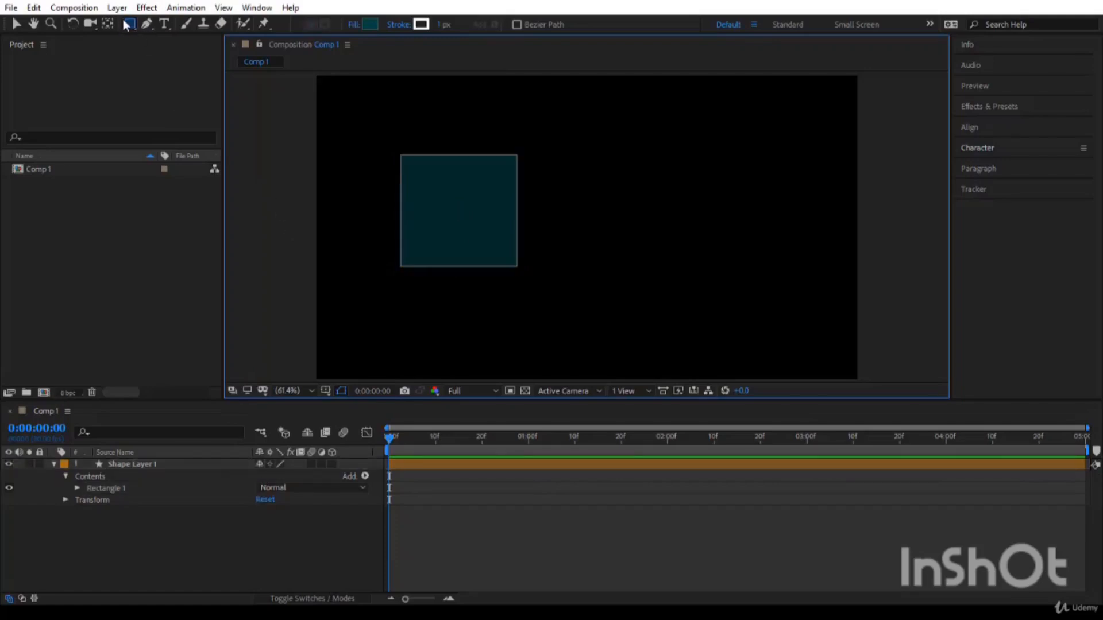
{"action": "left_click_drag", "start_coordinate": [130, 25], "coordinate": [191, 66]}
{"action": "mouse_move", "coordinate": [660, 171]}
{"action": "left_mouse_down"}
{"action": "mouse_move", "coordinate": [707, 198]}
{"action": "mouse_move", "coordinate": [692, 195]}
{"action": "left_mouse_up"}
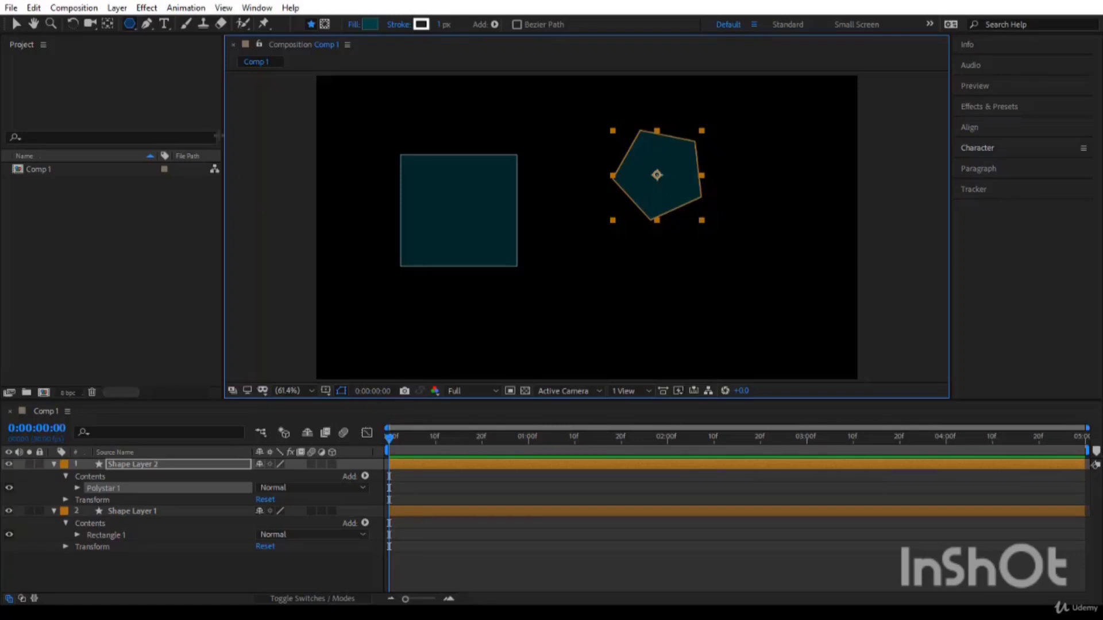
Snap the pentagon's anchor point to the upper-left corner of its bounding box with the Pan Behind tool.
{"action": "left_click", "coordinate": [15, 24]}
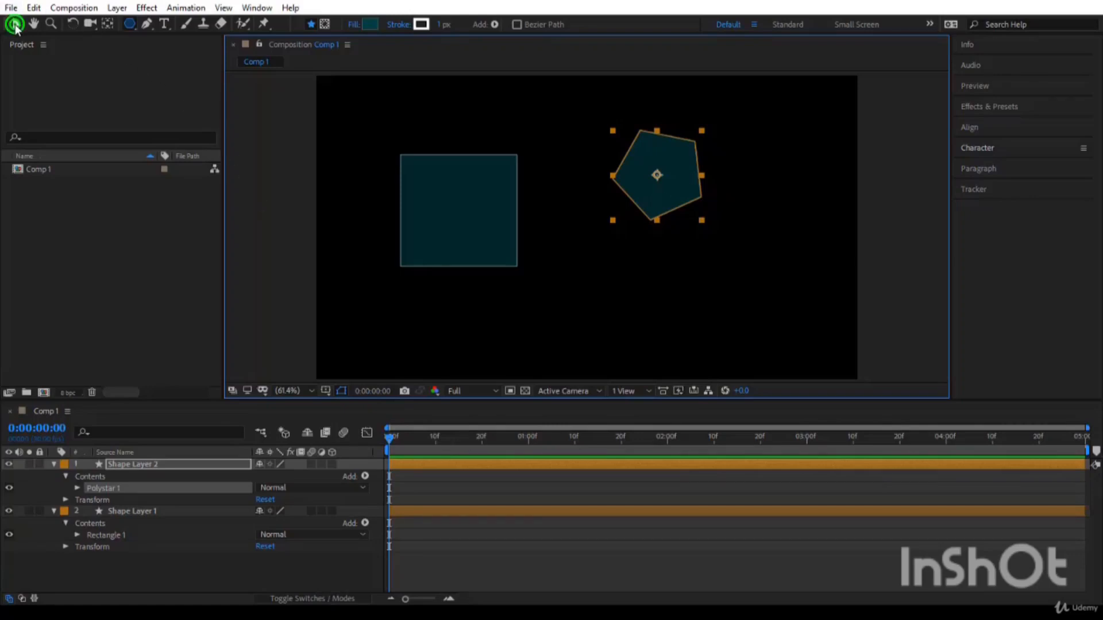
{"action": "left_click", "coordinate": [571, 211]}
{"action": "left_click", "coordinate": [652, 201]}
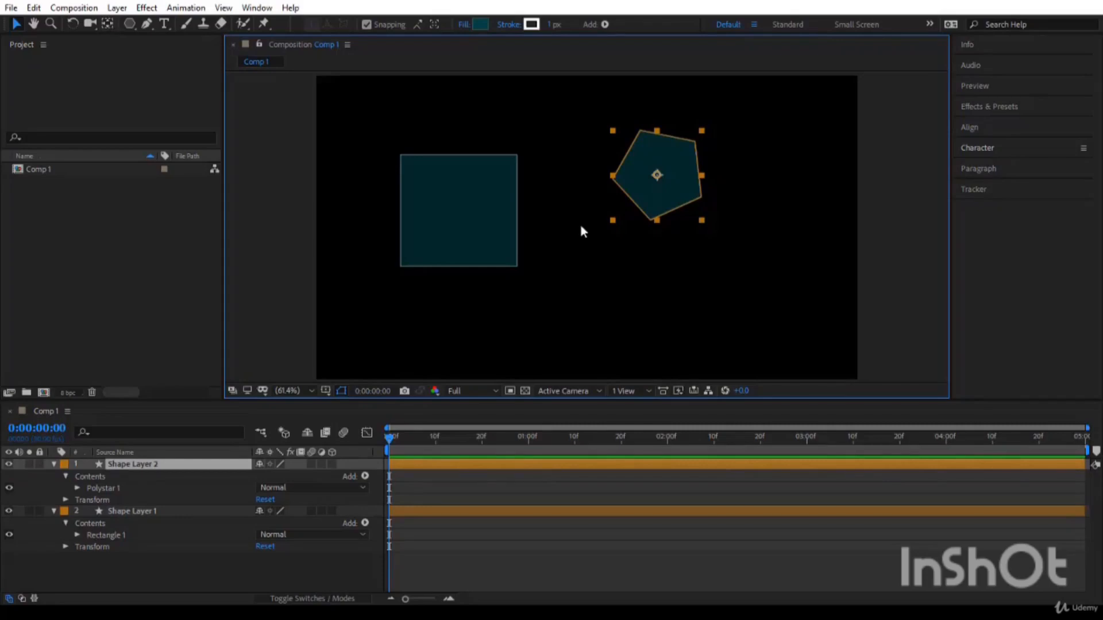
{"action": "key", "text": "y"}
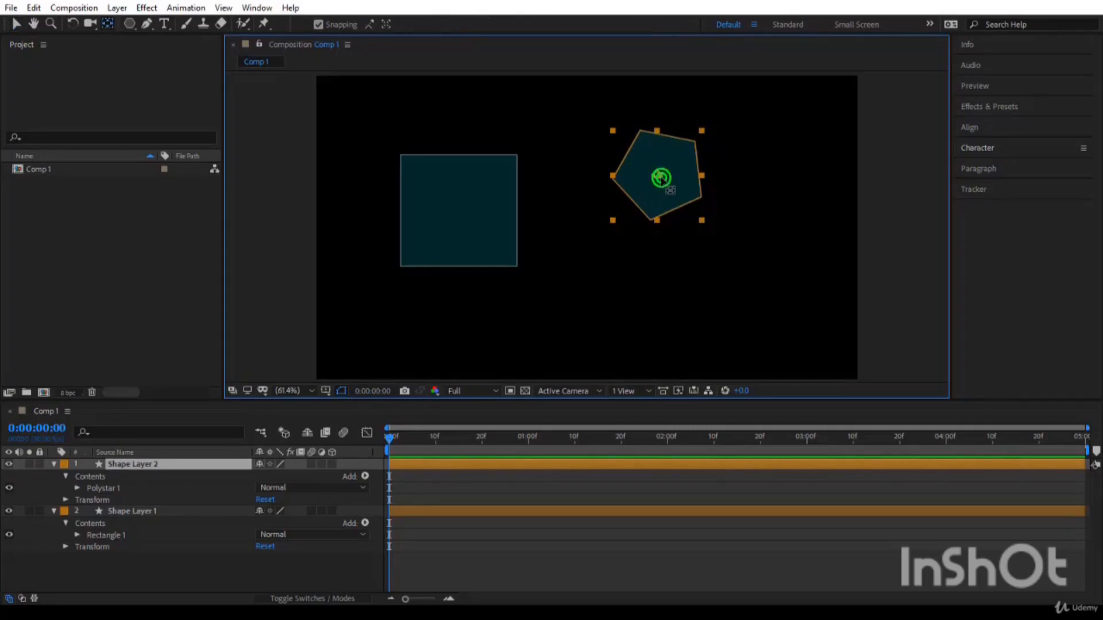
{"action": "left_click_drag", "start_coordinate": [659, 176], "coordinate": [613, 130]}
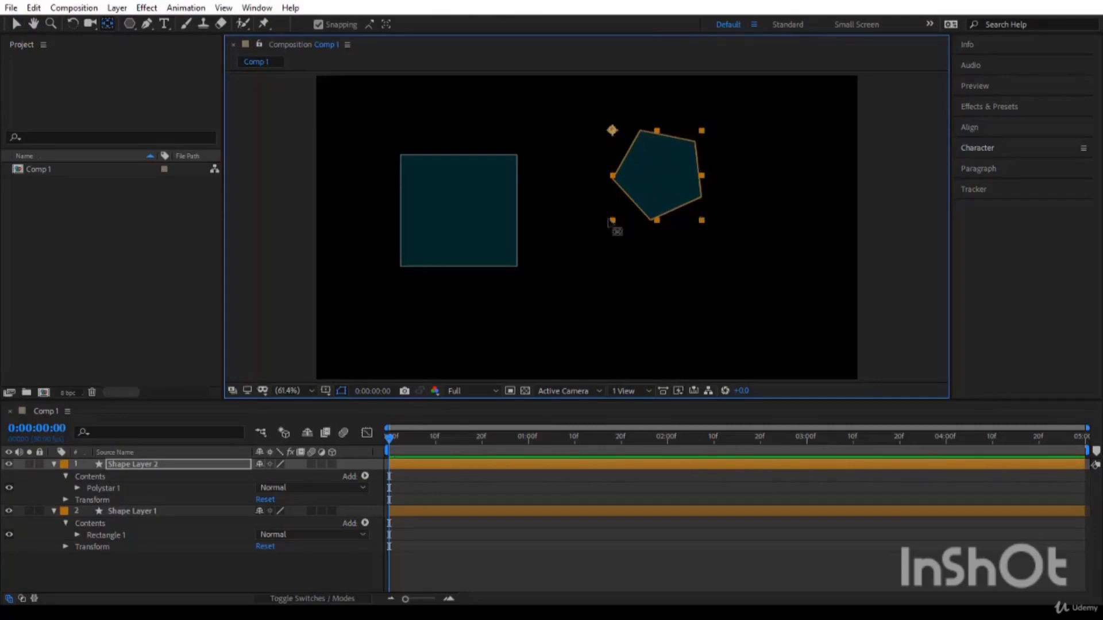
Rotate the pentagon slightly clockwise and enlarge it around its corner anchor point.
{"action": "key", "text": "w"}
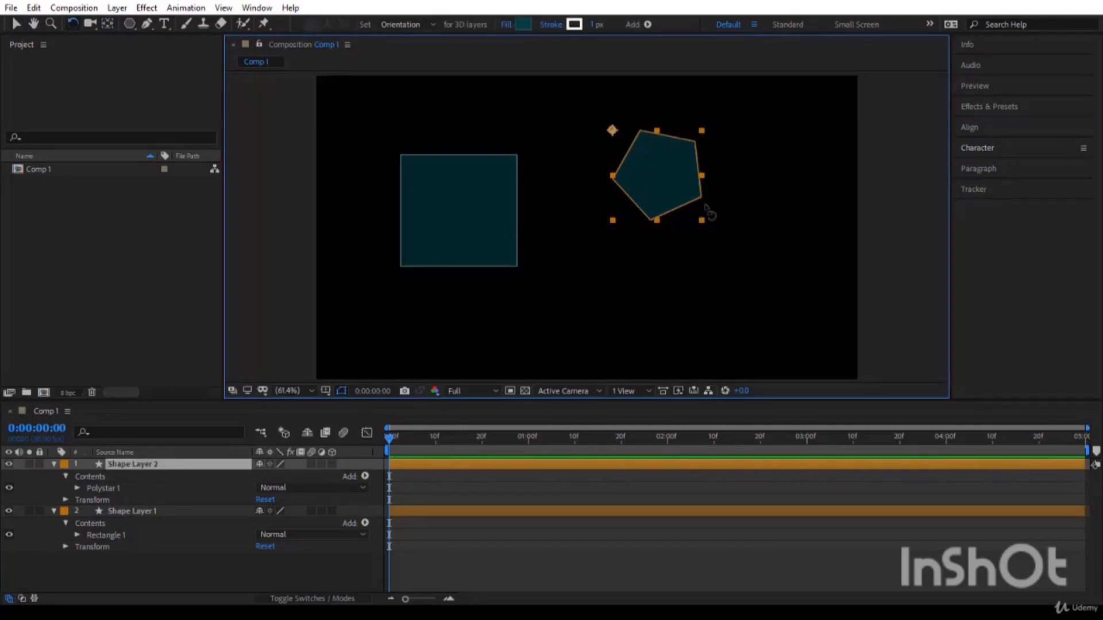
{"action": "mouse_move", "coordinate": [691, 192]}
{"action": "left_mouse_down"}
{"action": "mouse_move", "coordinate": [738, 145]}
{"action": "mouse_move", "coordinate": [597, 226]}
{"action": "mouse_move", "coordinate": [645, 94]}
{"action": "mouse_move", "coordinate": [613, 197]}
{"action": "mouse_move", "coordinate": [621, 207]}
{"action": "mouse_move", "coordinate": [675, 192]}
{"action": "left_mouse_up"}
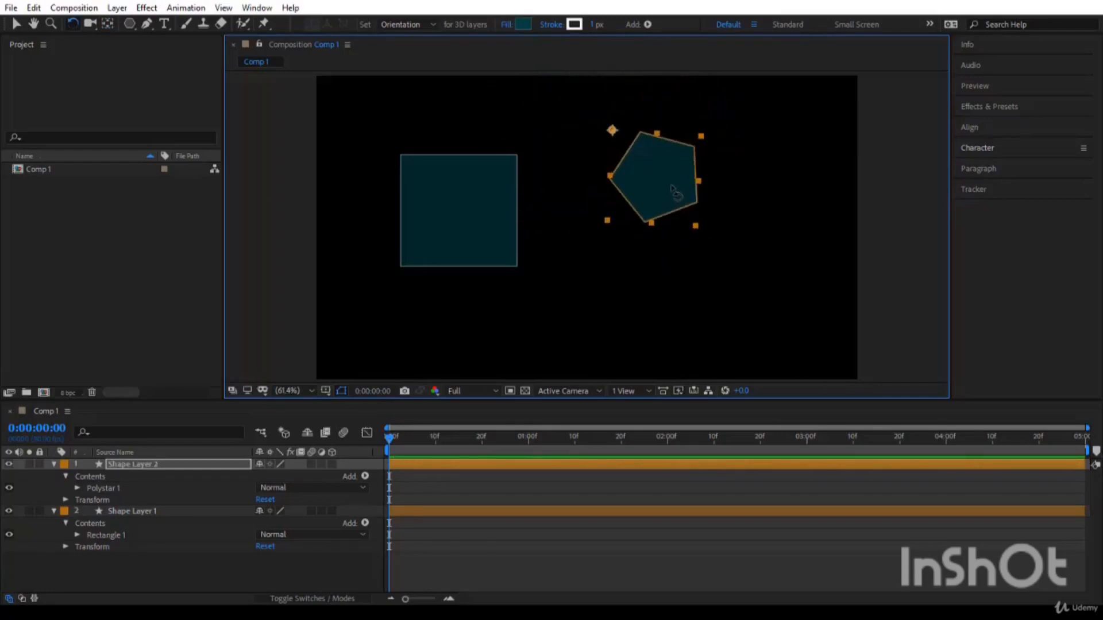
{"action": "key", "text": "v"}
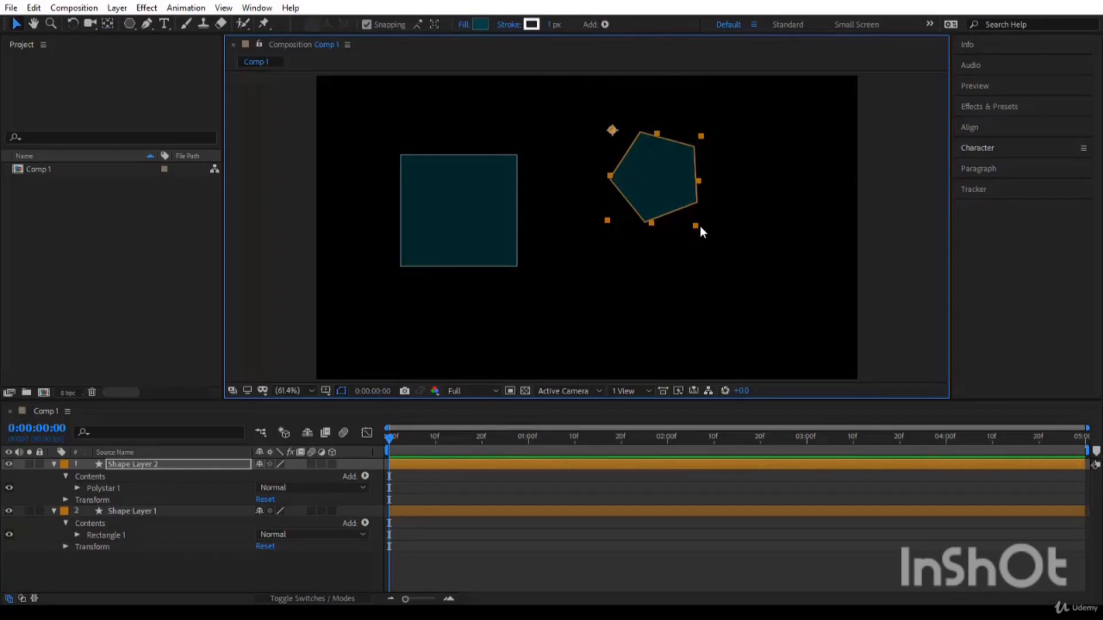
{"action": "left_click_drag", "start_coordinate": [696, 227], "coordinate": [767, 273]}
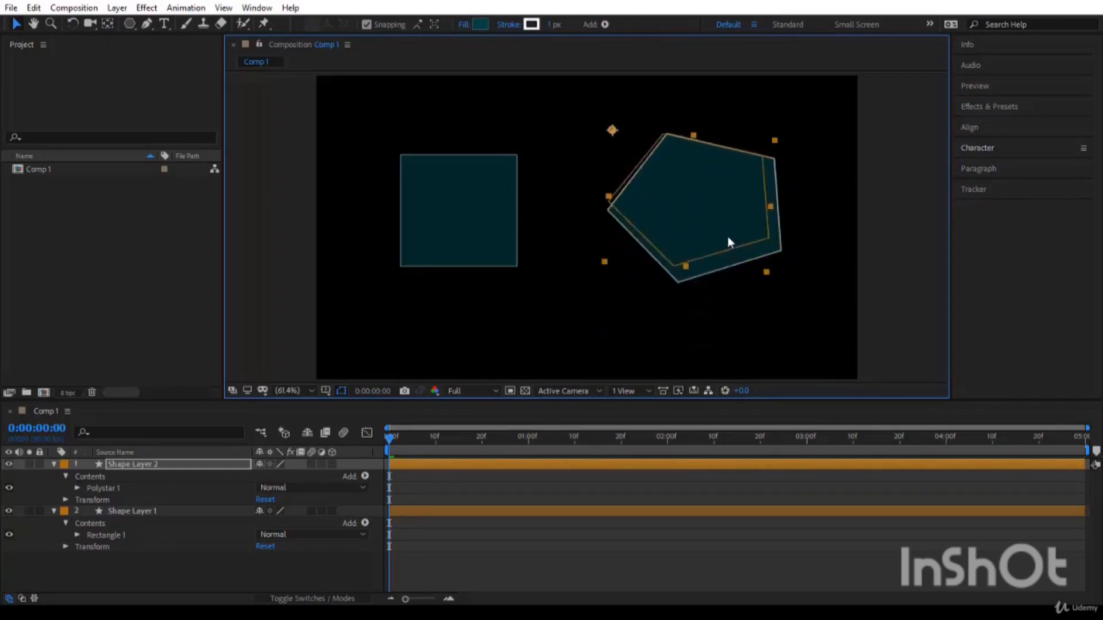
{"action": "left_click_drag", "start_coordinate": [727, 241], "coordinate": [759, 286]}
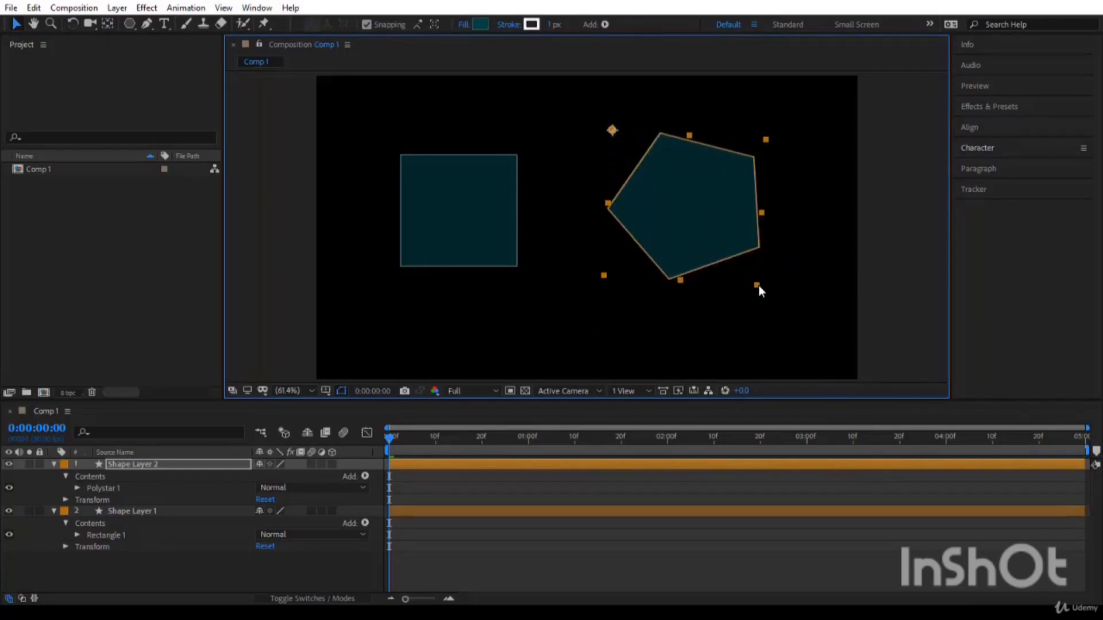